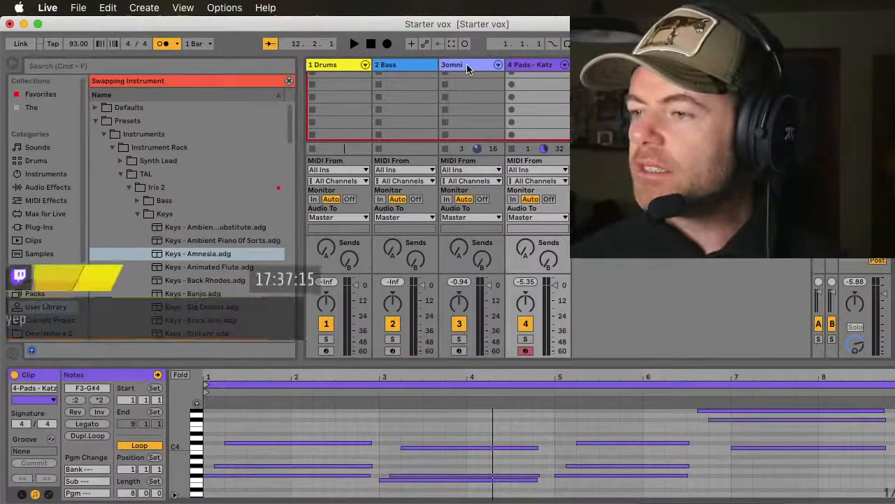
- Rename the omni track to "#bass"
left_click(466, 65)
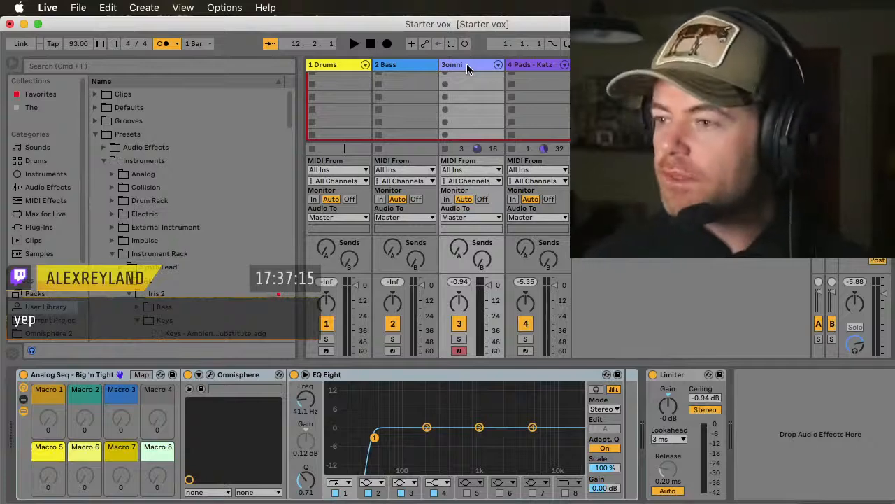
key("super+r")
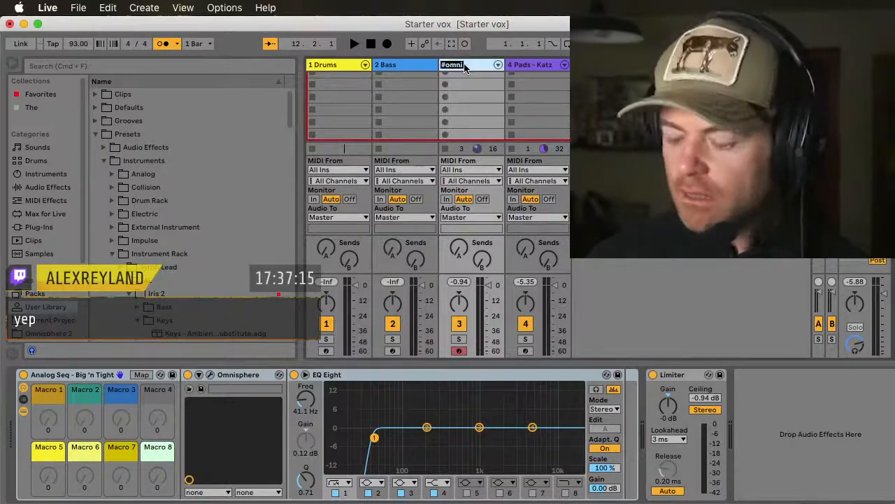
type("#")
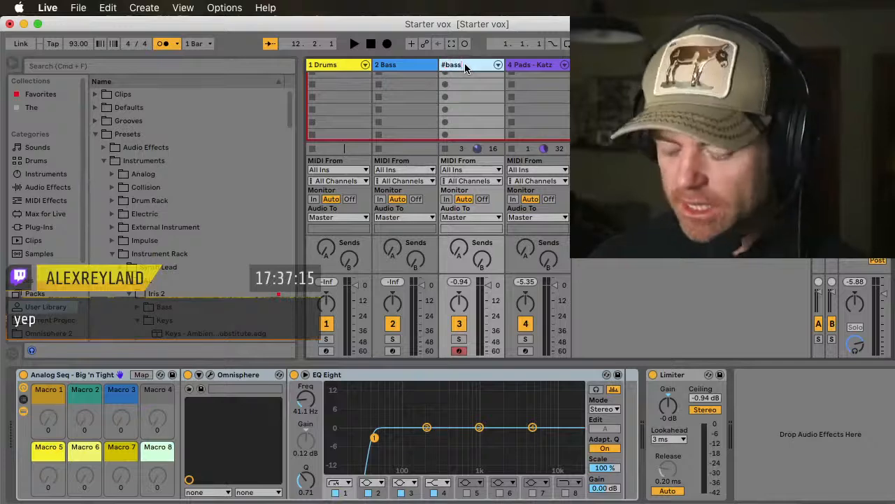
- Move the old Bass track behind the Pads track and rename it "lead"
left_click(406, 65)
left_click_drag(521, 63, 567, 67)
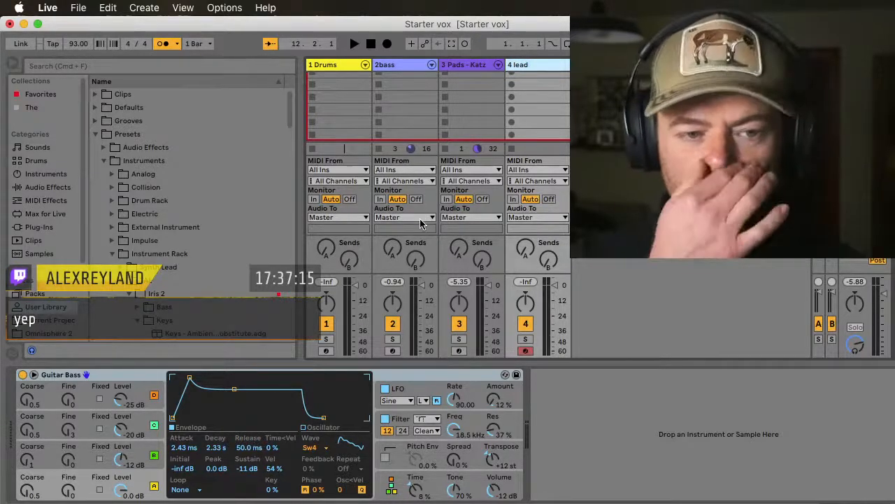
scroll(421, 224, "up", 1)
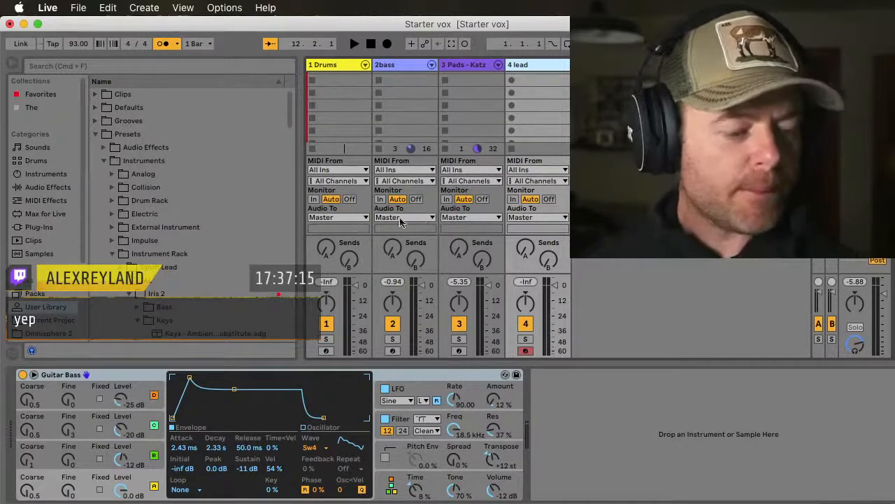
scroll(332, 224, "down", 1)
scroll(332, 224, "down", 1)
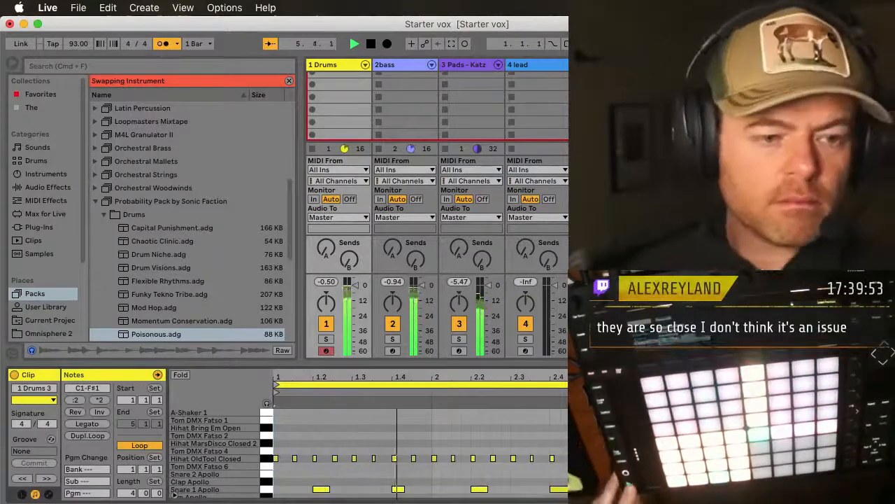
- Stop playback and try to raise the lead track's Send A level
key("space")
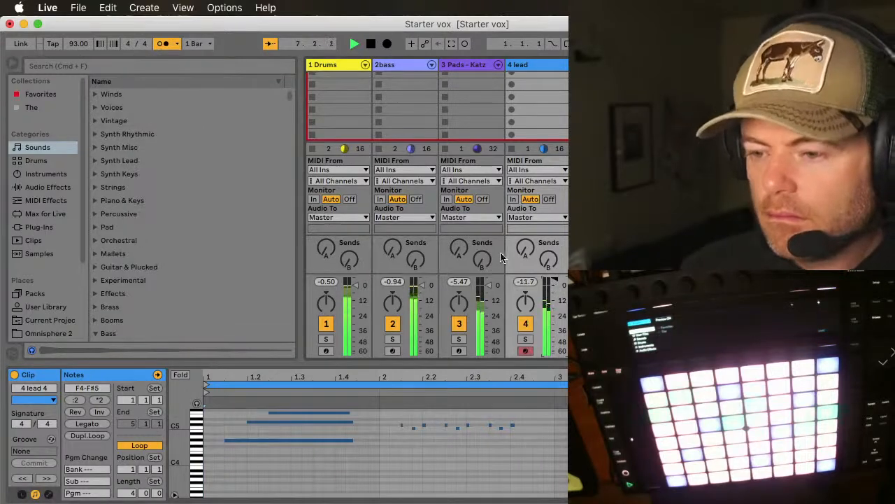
left_click_drag(524, 248, 524, 237)
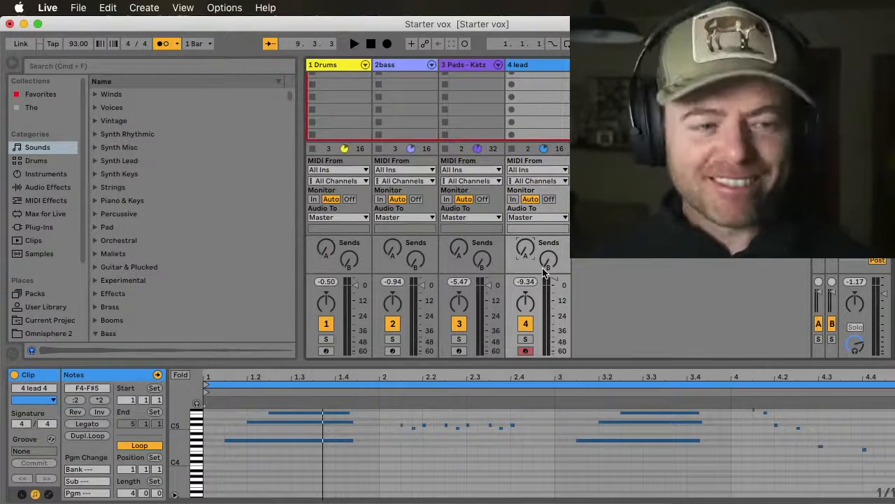
scroll(543, 273, "up", 2)
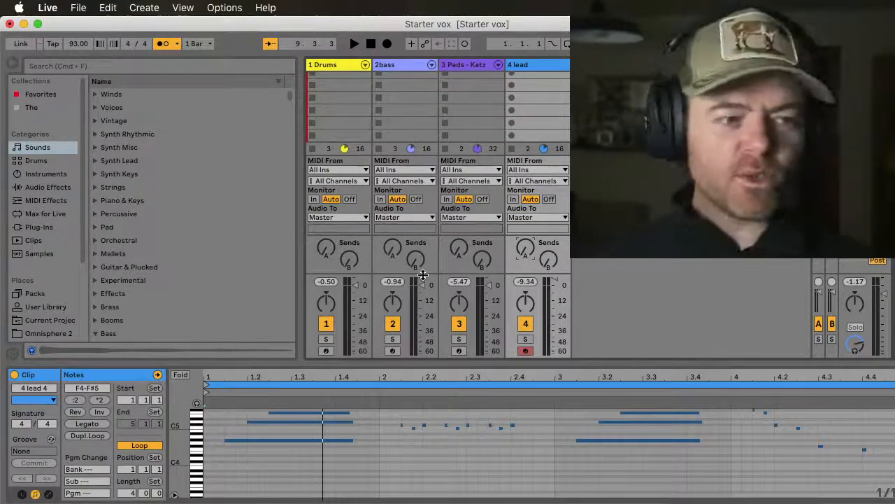
- In the enlarged Arrangement View, record the playing clips of all four tracks from bar 1 to about bar 6.3
key("Tab")
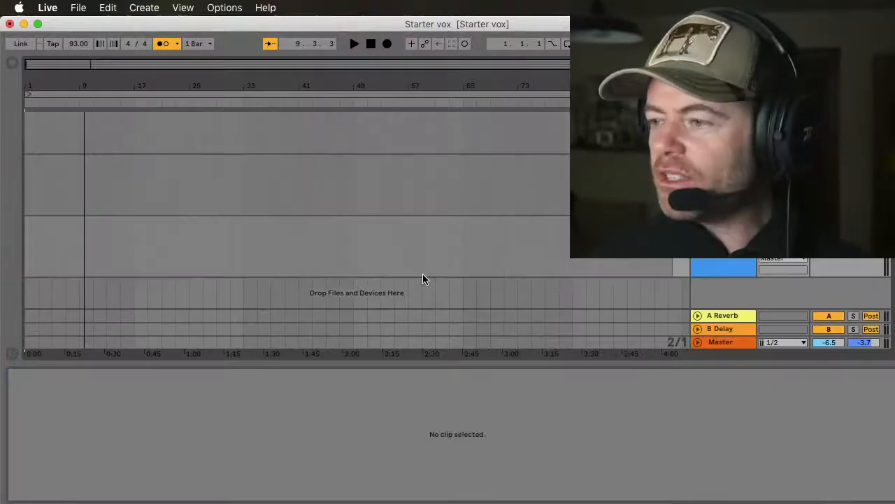
left_click_drag(493, 363, 492, 501)
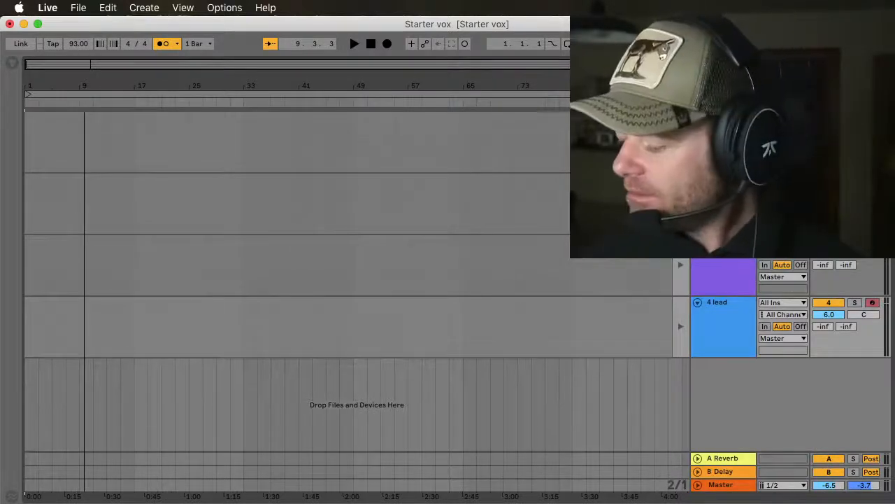
key("F9")
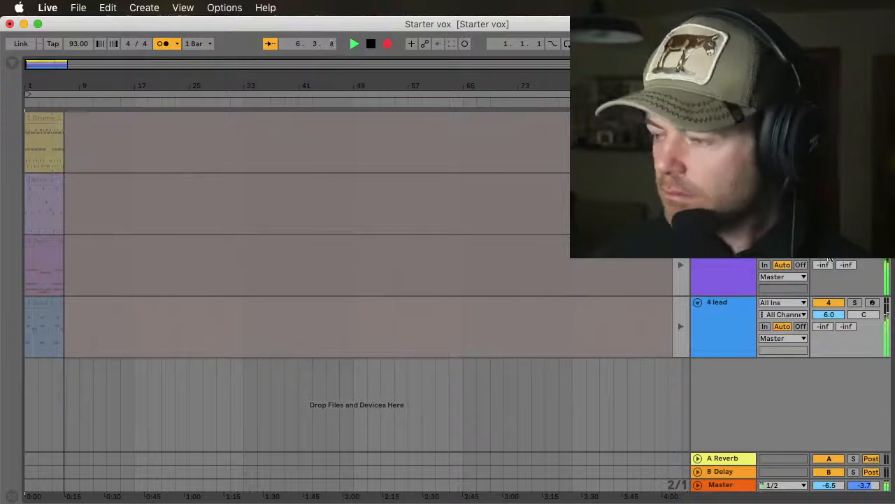
key("space")
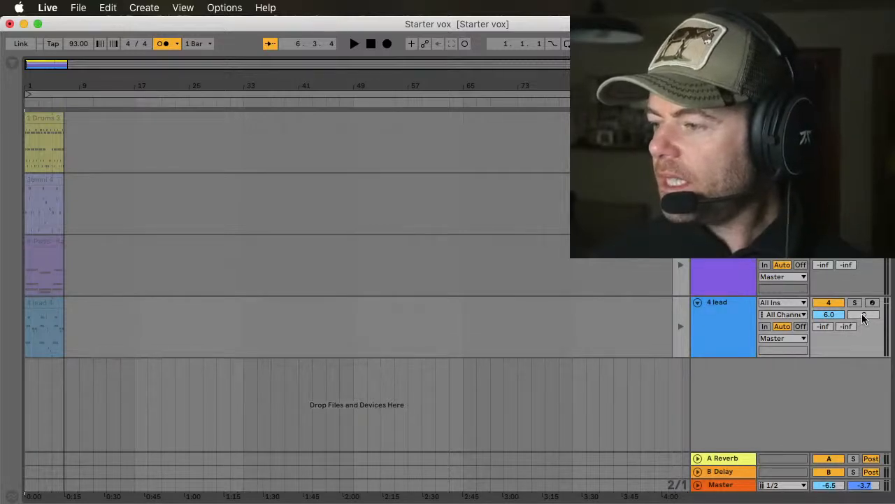
- Pan the lead track to 8R and briefly play back the recording
left_click_drag(864, 318, 864, 316)
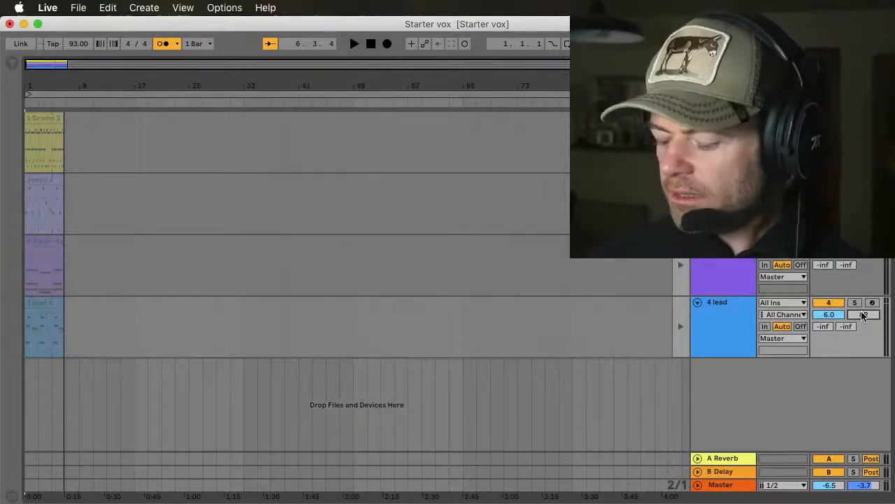
key("space")
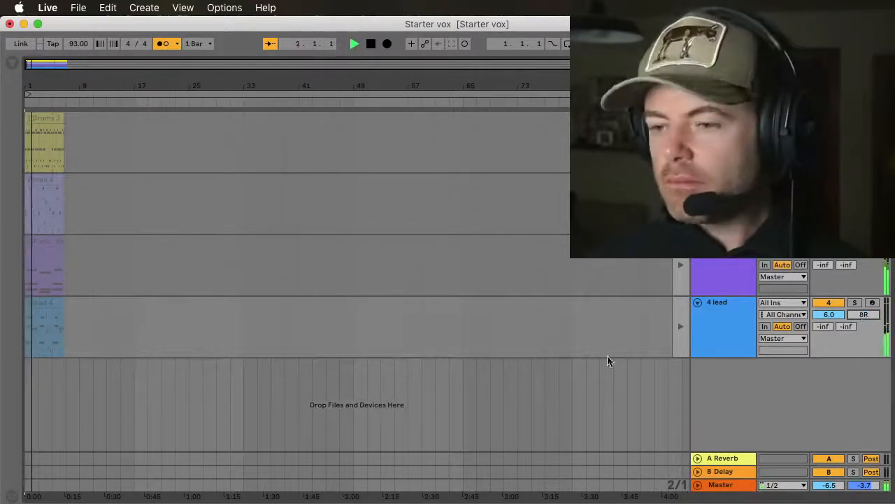
key("space")
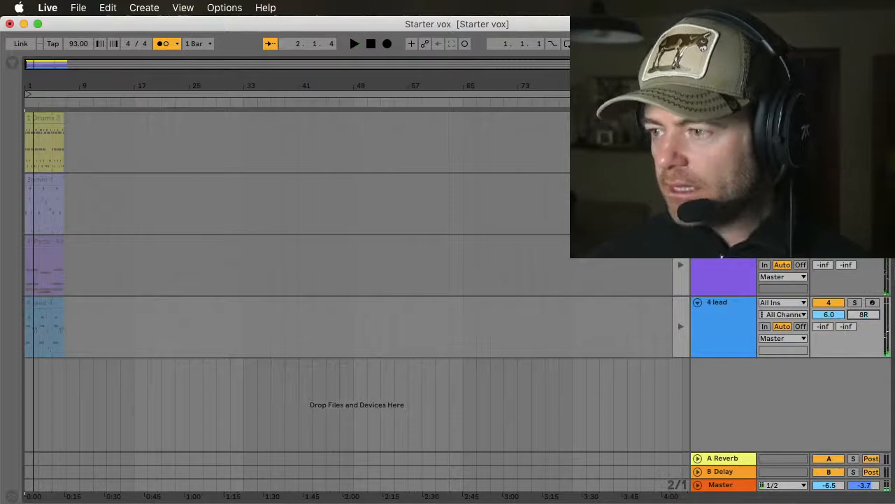
- Re-enable arrangement playback for the recorded clips, hide the detail view and fit the tracks to the full arrangement height
left_click(350, 327)
left_click(49, 119)
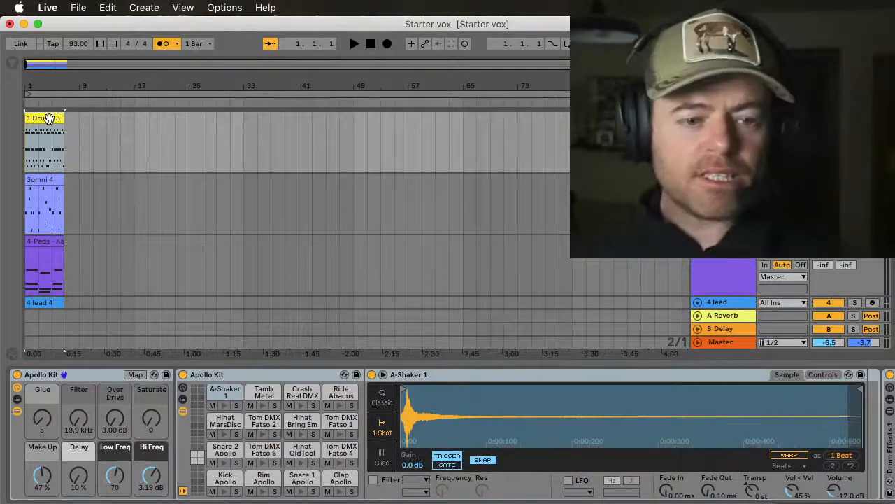
scroll(63, 154, "down", 2)
scroll(63, 154, "right", 2)
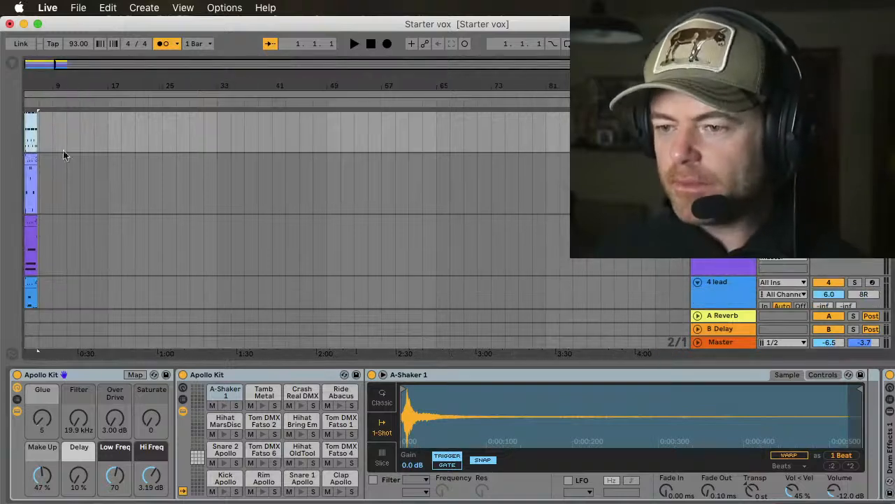
left_click_drag(208, 360, 173, 371)
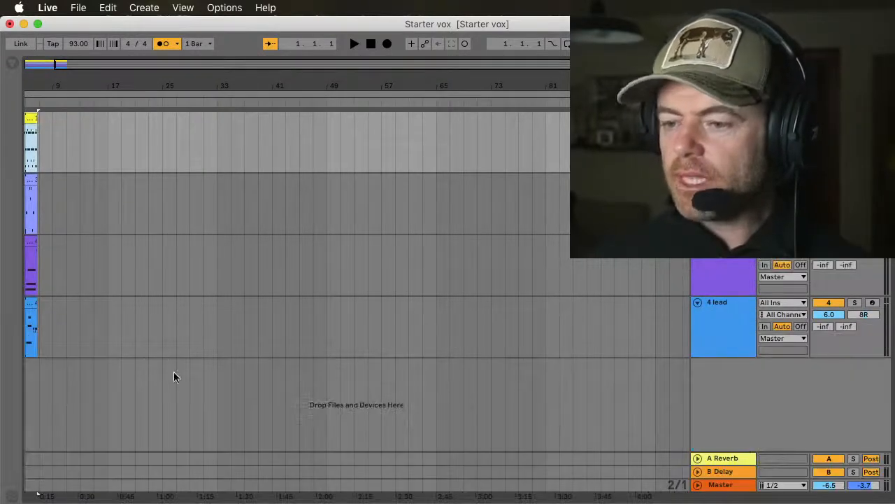
key("h")
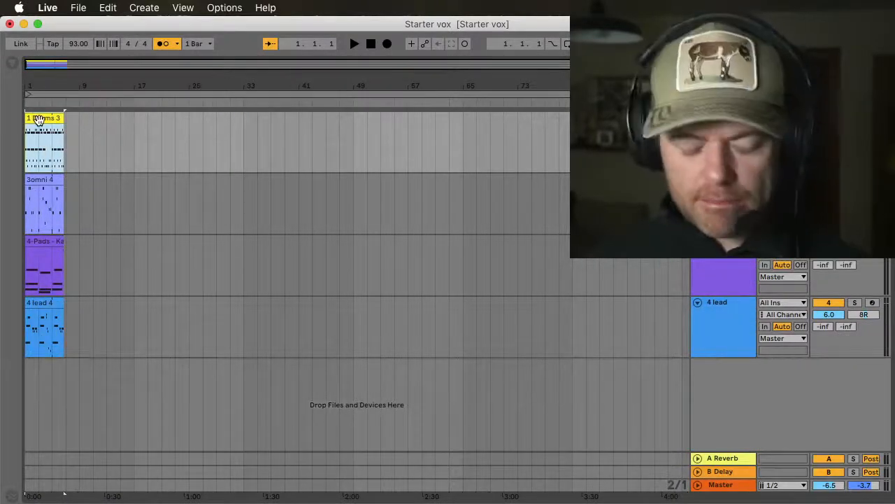
- Select the recorded clips on all tracks and extend them together to bar 89
key("super+a")
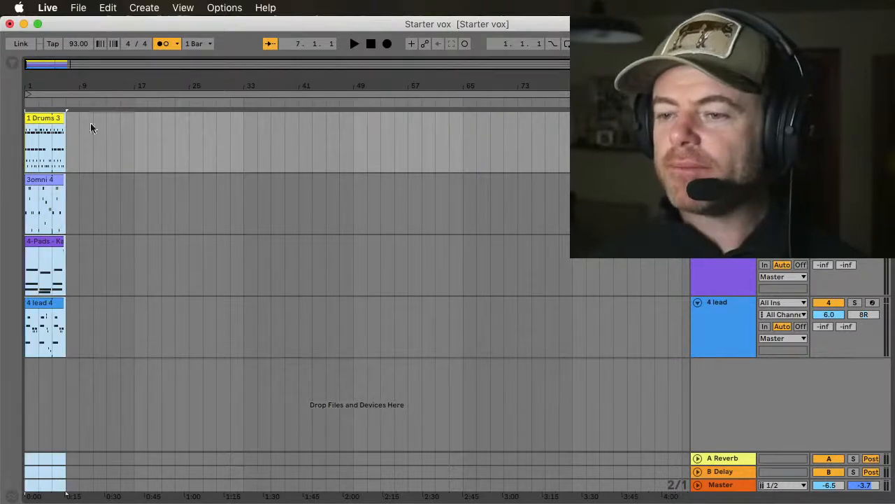
key("super+d")
key("super+d")
key("super+d")
key("super+d")
key("super+d")
key("super+d")
key("super+d")
key("super+d")
key("super+d")
key("super+d")
key("super+d")
key("super+d")
key("super+d")
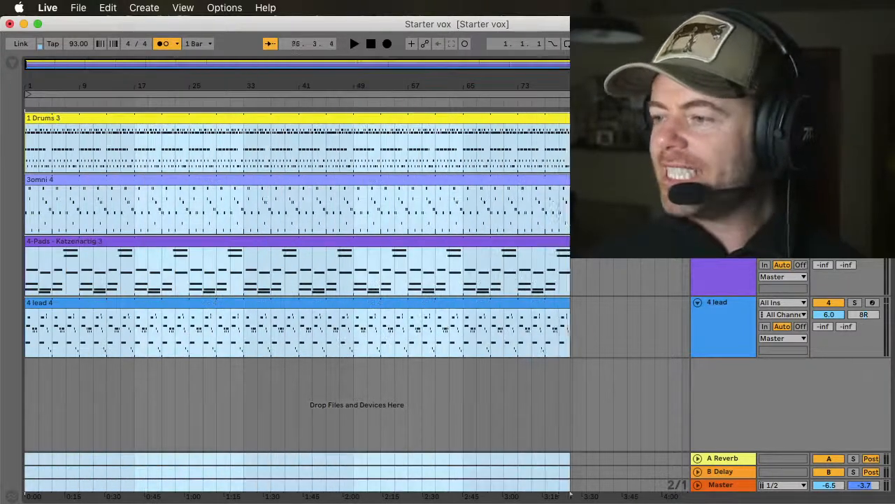
key("super+d")
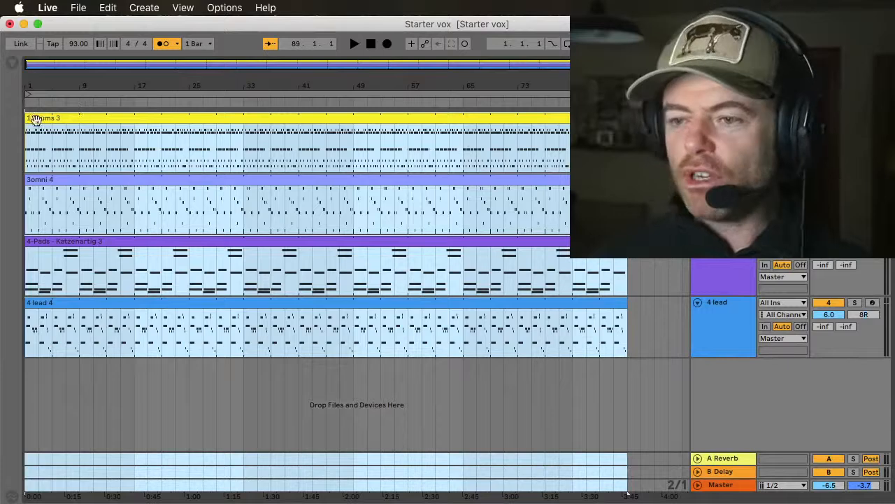
- Stagger the clip entrances after the drums: bass at bar 5, pads at bar 9 and lead at bar 13
left_click(42, 121, "super")
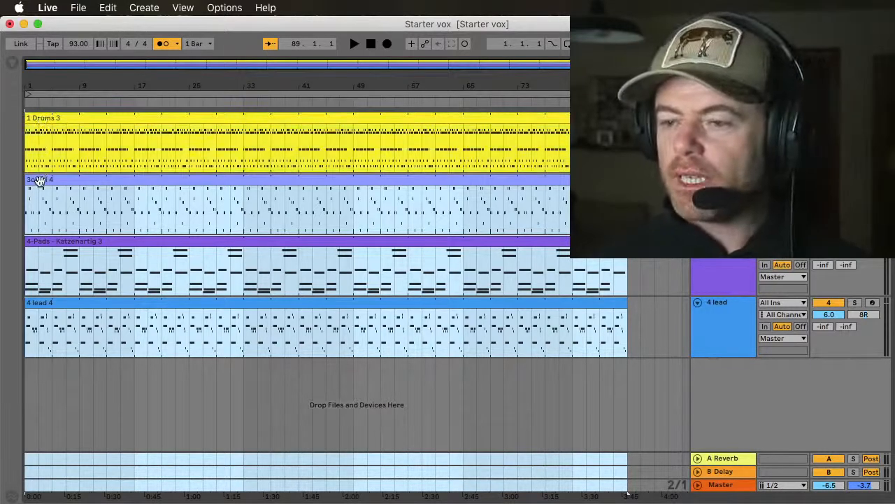
left_click_drag(40, 181, 70, 182)
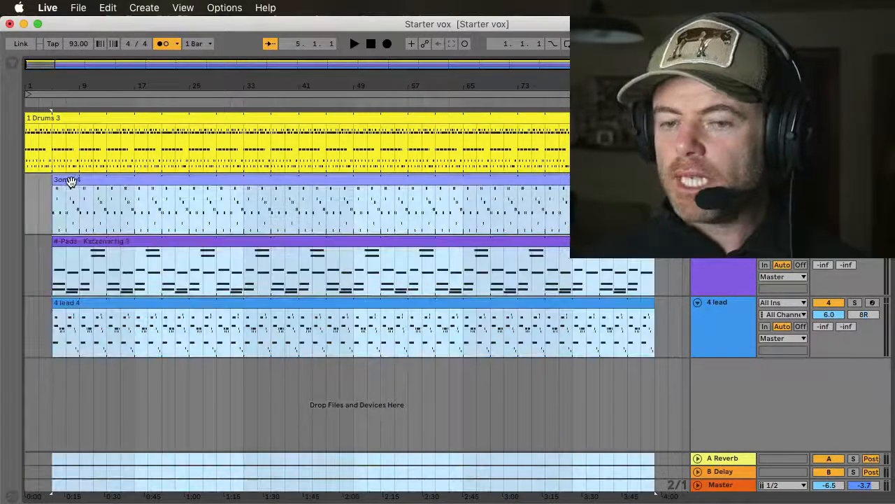
left_click(69, 181, "super")
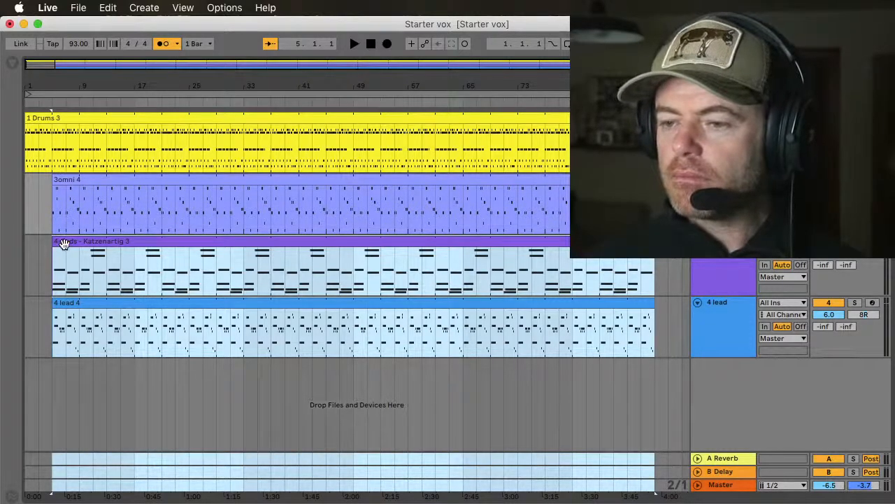
left_click_drag(64, 243, 99, 245)
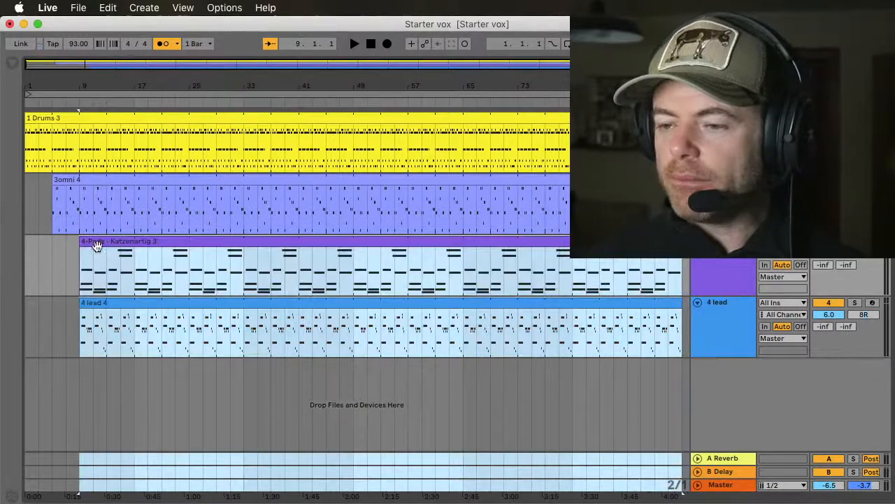
left_click(98, 252, "super")
left_click_drag(90, 299, 114, 301)
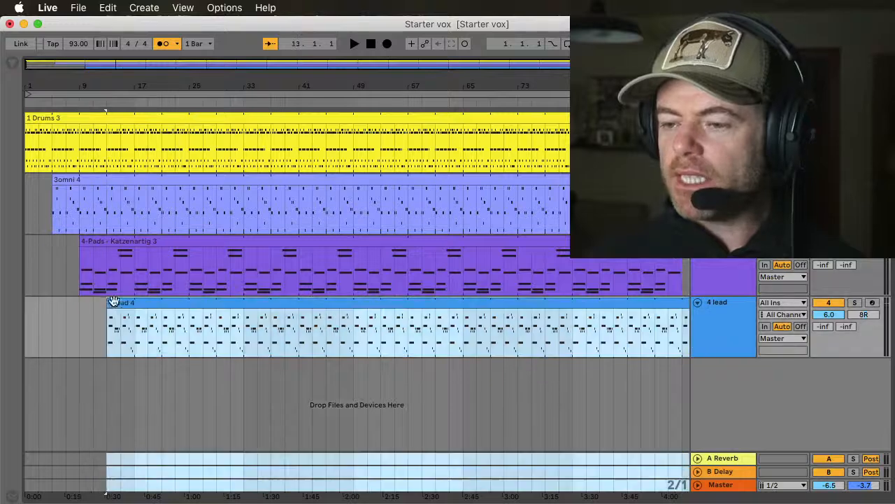
- Split the clips on all four tracks at bar 17
left_click(135, 140)
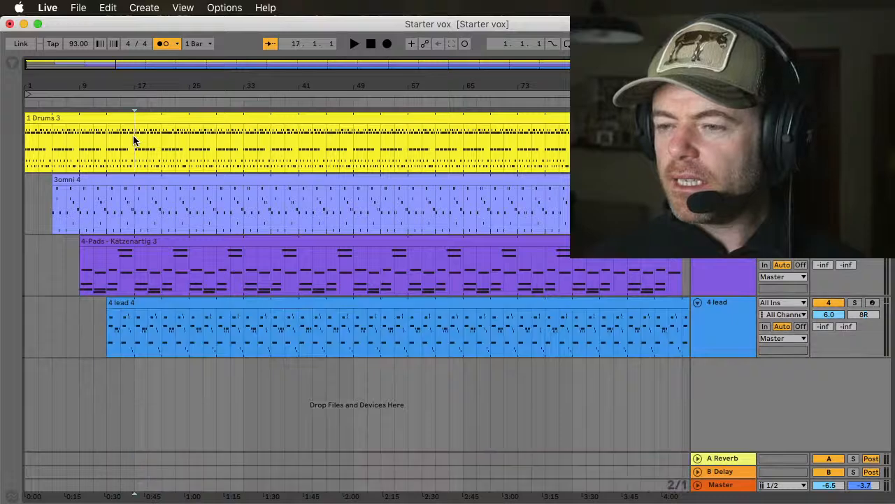
left_click(135, 340, "shift")
key("super+e")
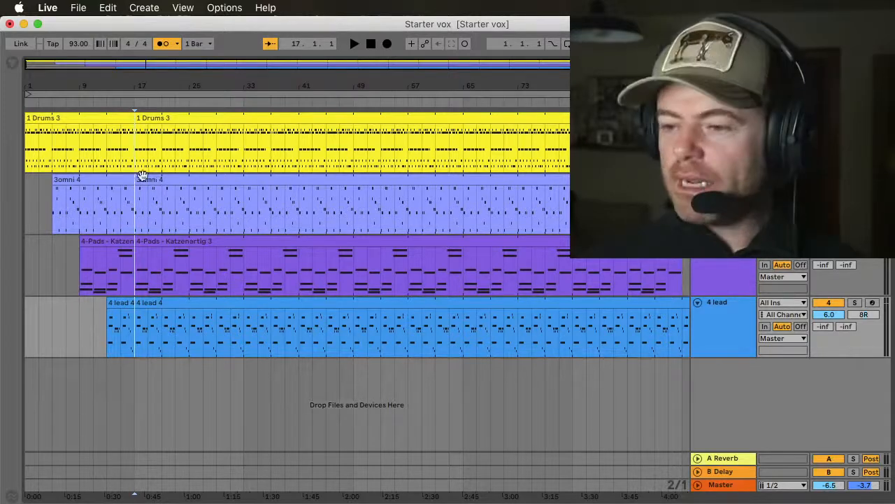
- Stagger the clips after the bar 17 split so pads start at bar 21, bass at bar 25 and drums at bar 29
left_click(149, 242)
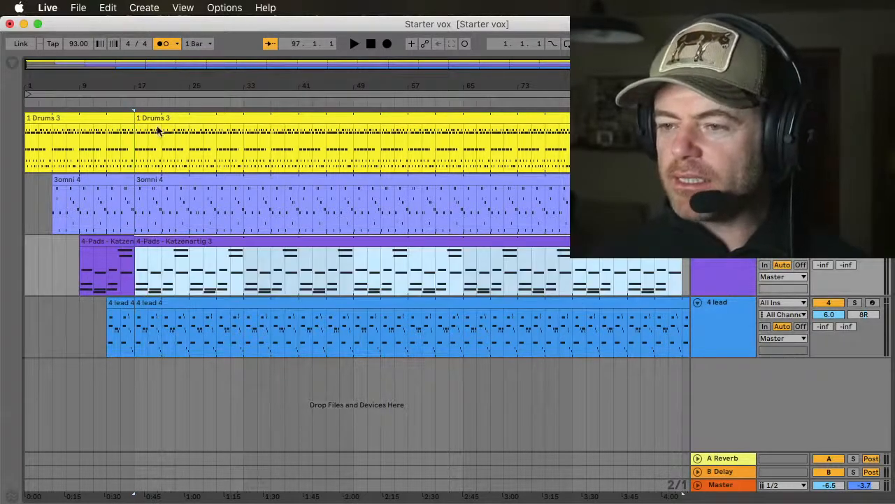
left_click(157, 120, "shift")
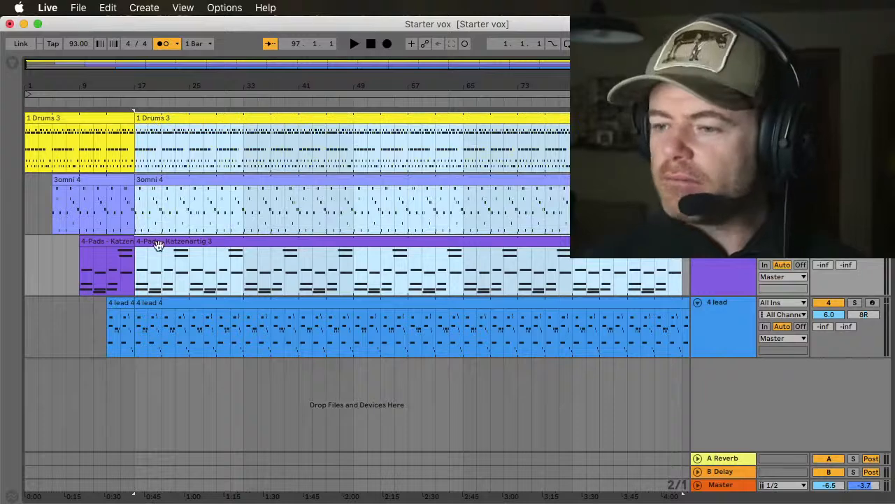
left_click_drag(157, 250, 181, 250)
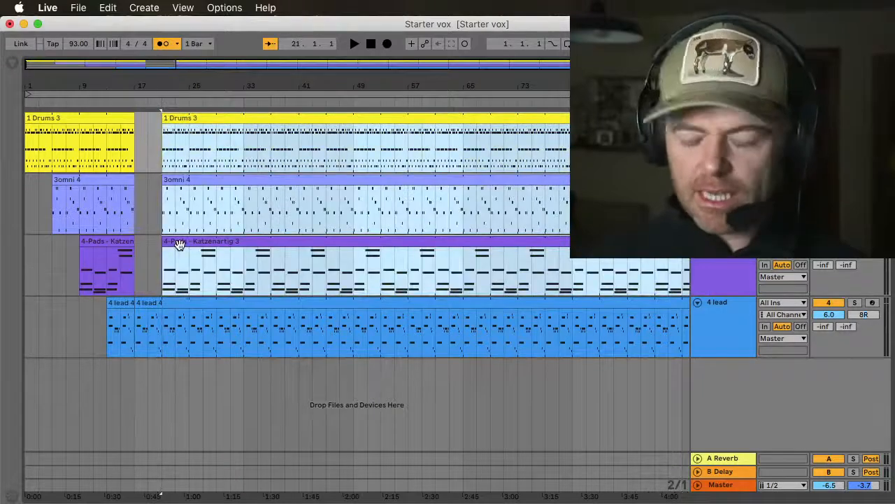
left_click(179, 248, "super")
left_click_drag(174, 183, 210, 196)
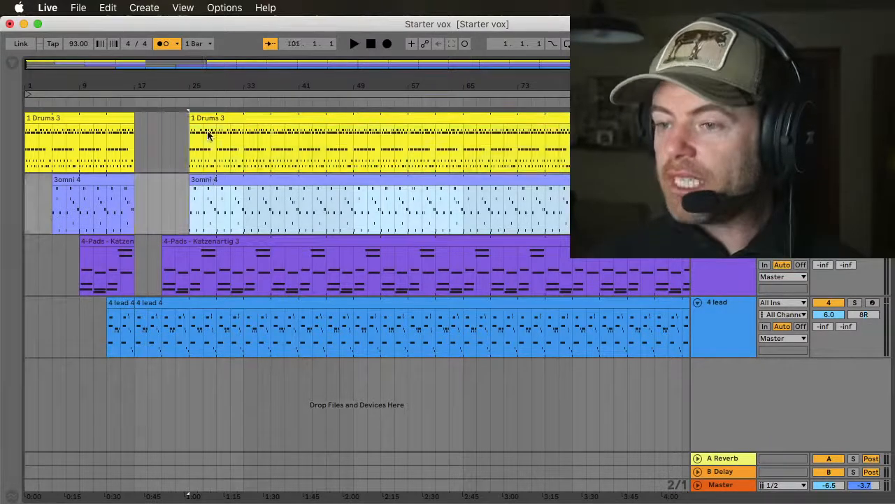
left_click_drag(203, 118, 246, 145)
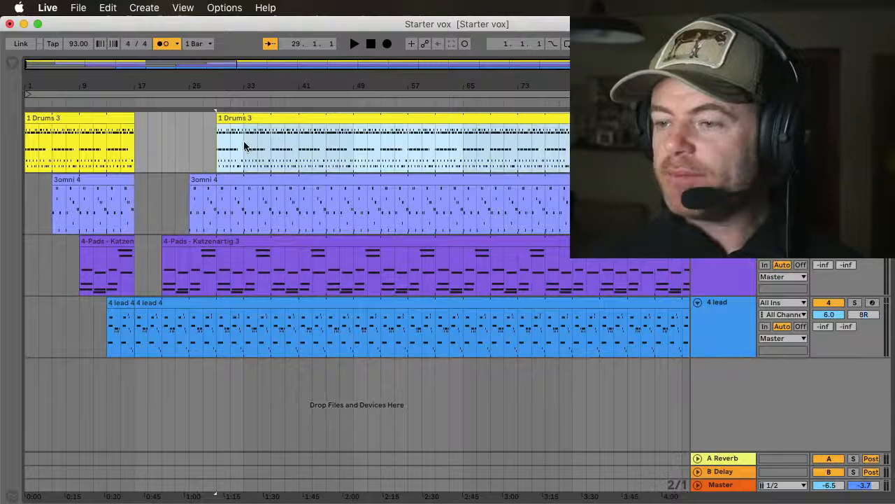
- Split the clips on all four tracks at bar 33 and delay the following bass clip to bar 41 and lead clip to bar 37
left_click(244, 338)
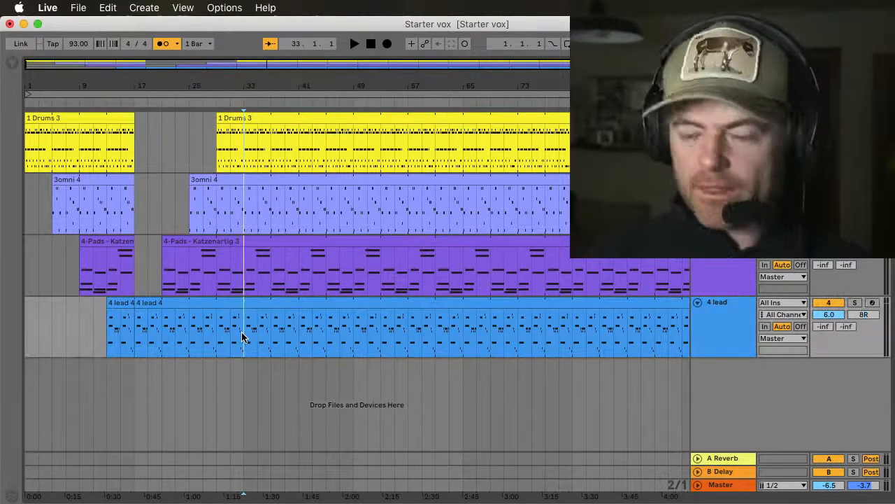
key("super+e")
left_click_drag(259, 173, 315, 195)
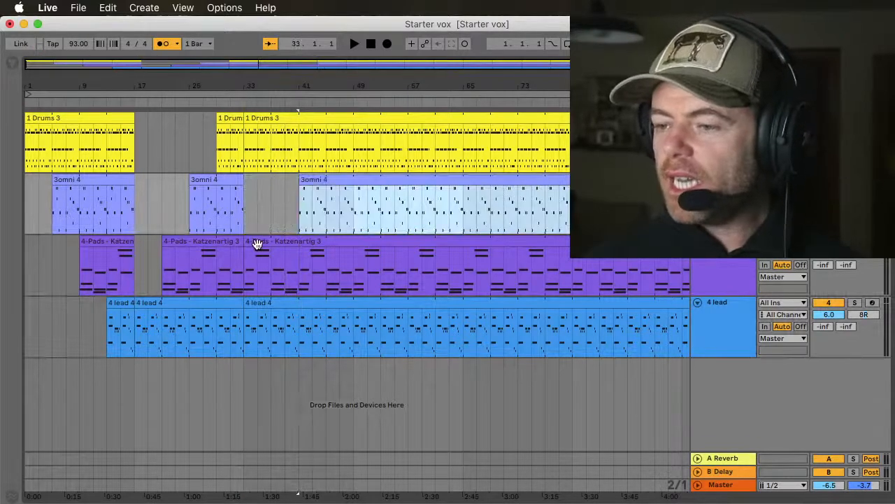
left_click(258, 244)
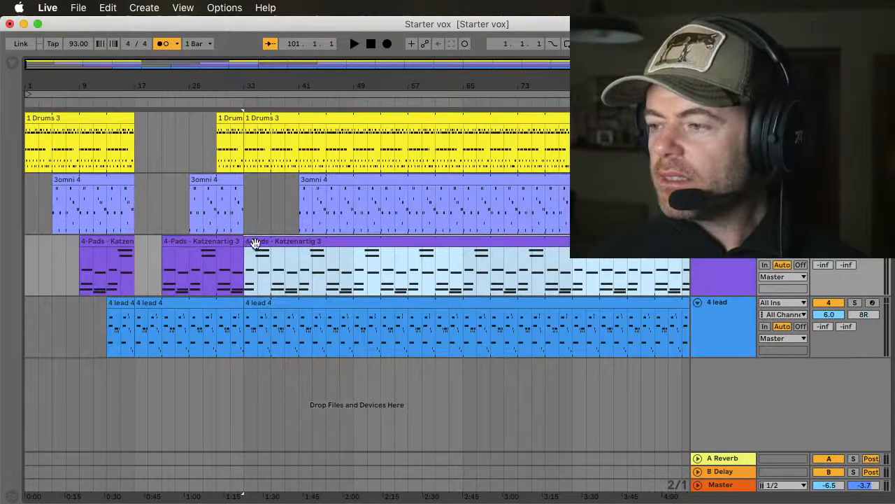
left_click_drag(258, 304, 279, 306)
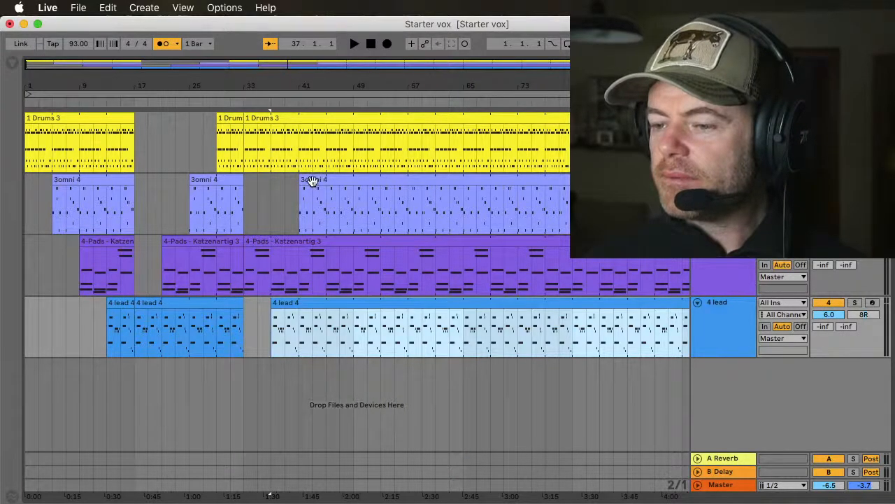
- Delay the lead clip after the bar 33 split to bar 43, trying the bass clip at bar 39 before returning it to bar 41
left_click_drag(313, 181, 291, 185)
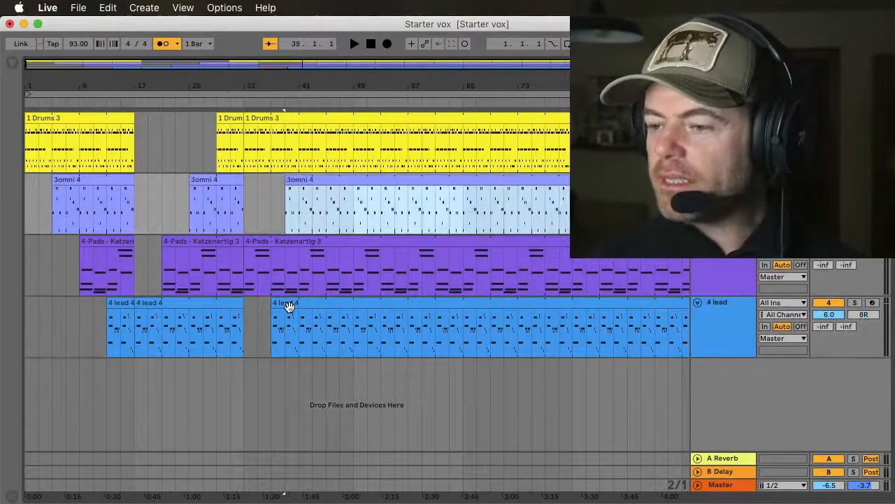
left_click_drag(285, 304, 322, 306)
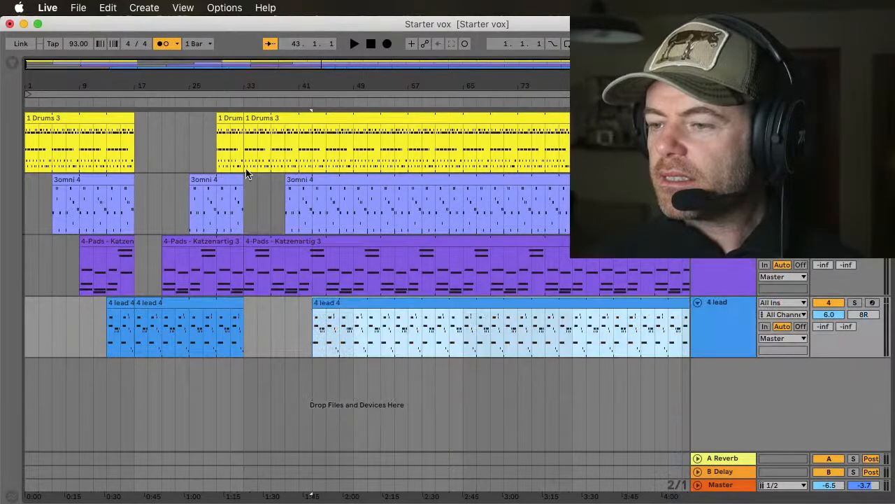
left_click(299, 180)
left_click(299, 184)
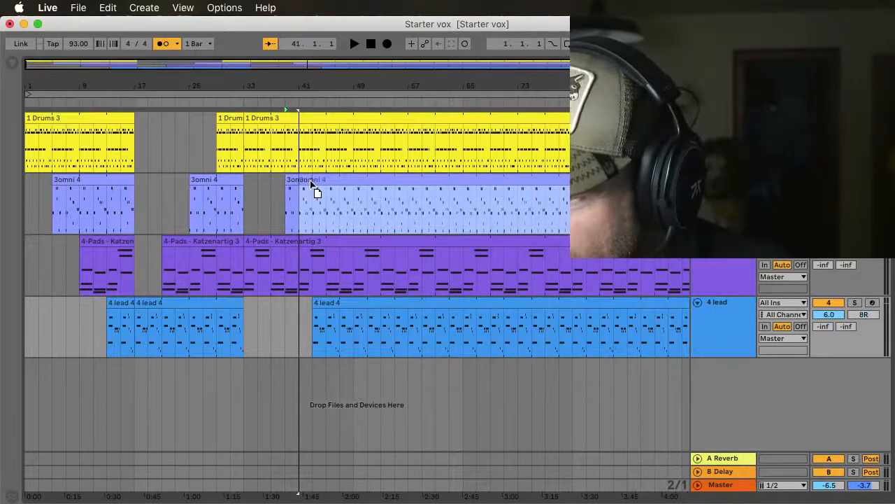
left_click(297, 182)
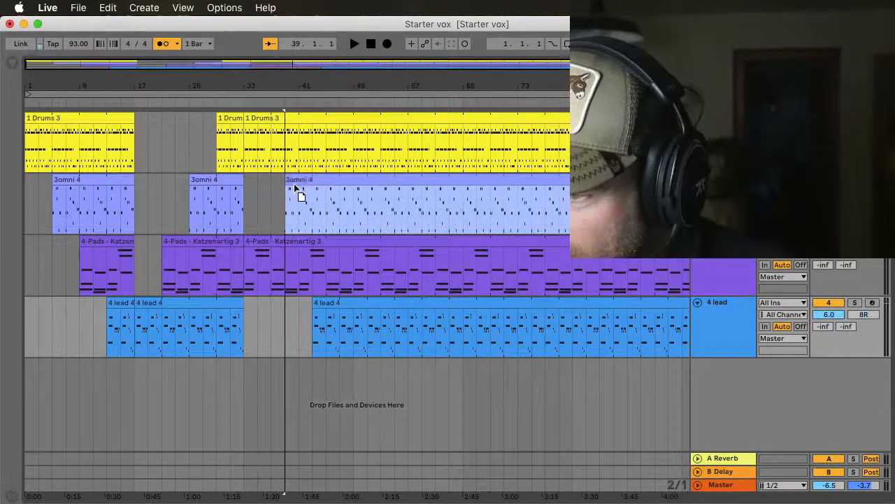
left_click(300, 184)
key("super+shift+j")
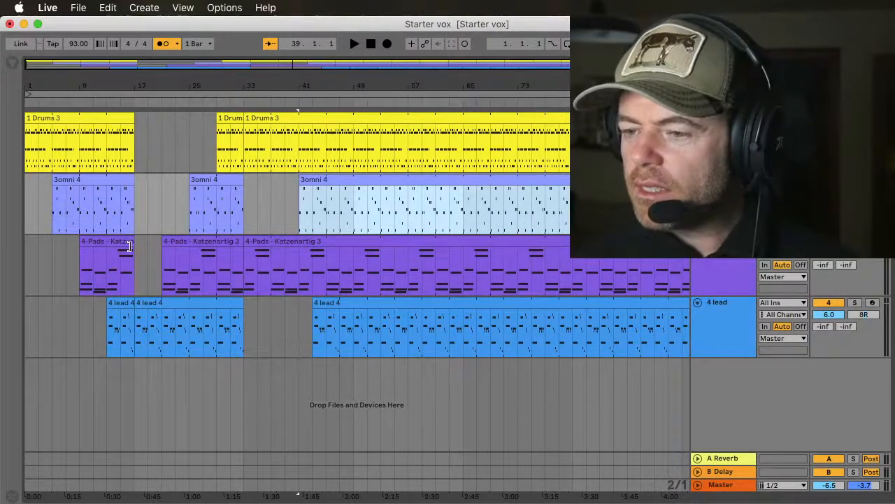
- Delay the clips after the bar 33 split so the lead starts at bar 45 and the bass at bar 49
mouse_move(134, 242)
left_mouse_down()
mouse_move(151, 242)
mouse_move(128, 254)
left_mouse_up()
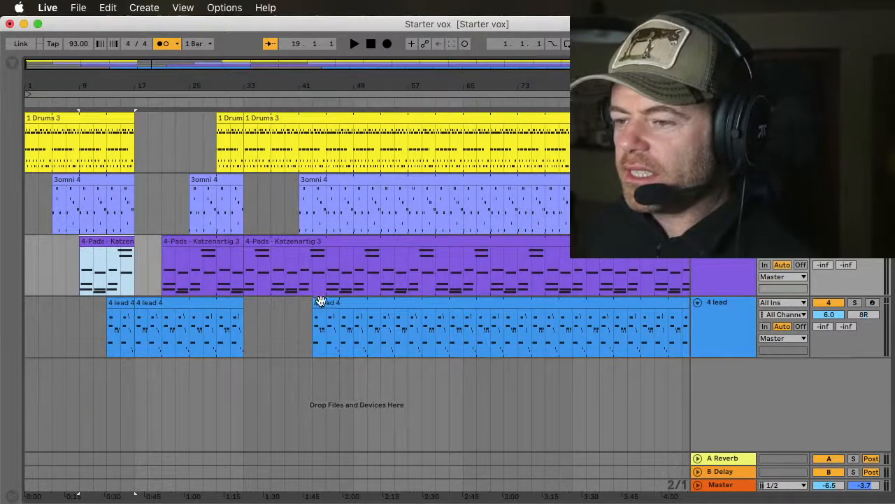
left_click_drag(320, 311, 334, 305)
left_click_drag(320, 183, 366, 189)
- Split the clips on all four tracks at bar 53 and delete everything after that point
left_click(381, 140)
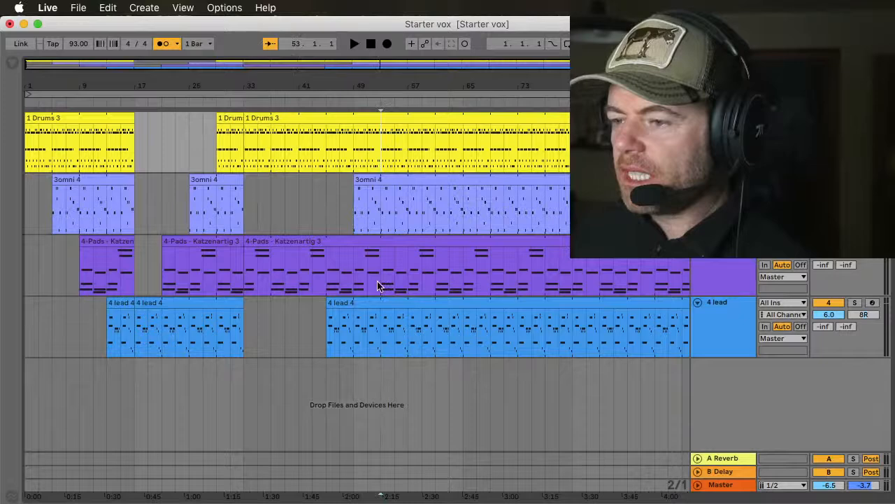
left_click(384, 330, "shift")
key("super+e")
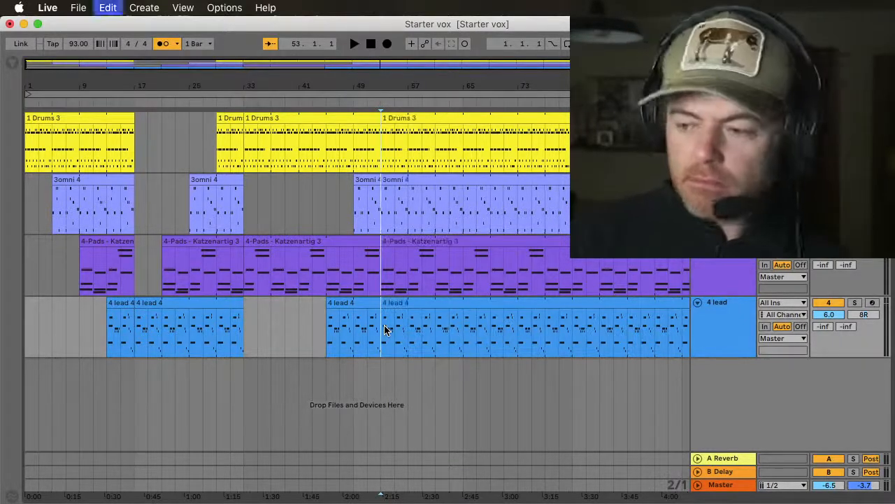
scroll(275, 175, "right", 5)
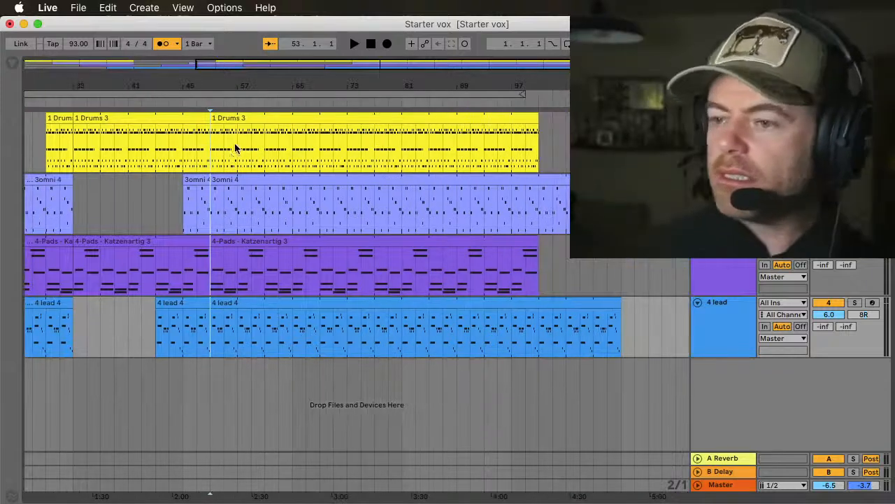
left_click(239, 119)
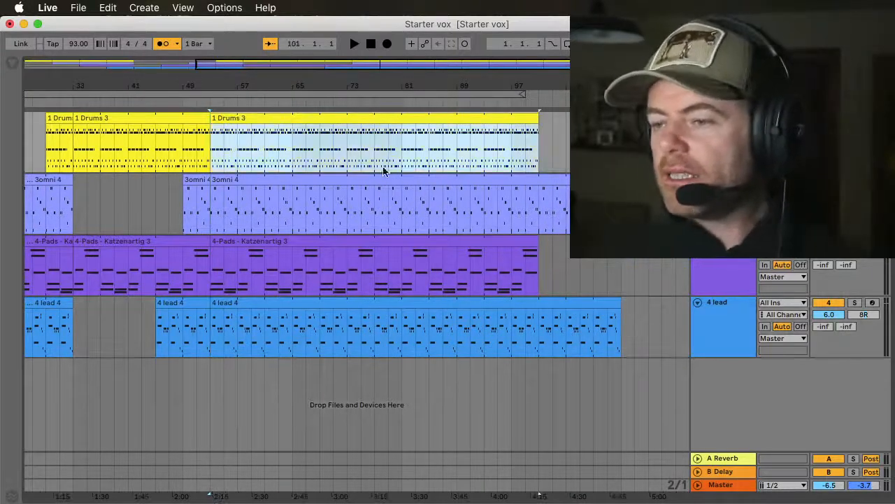
left_click(678, 348, "shift")
key("Delete")
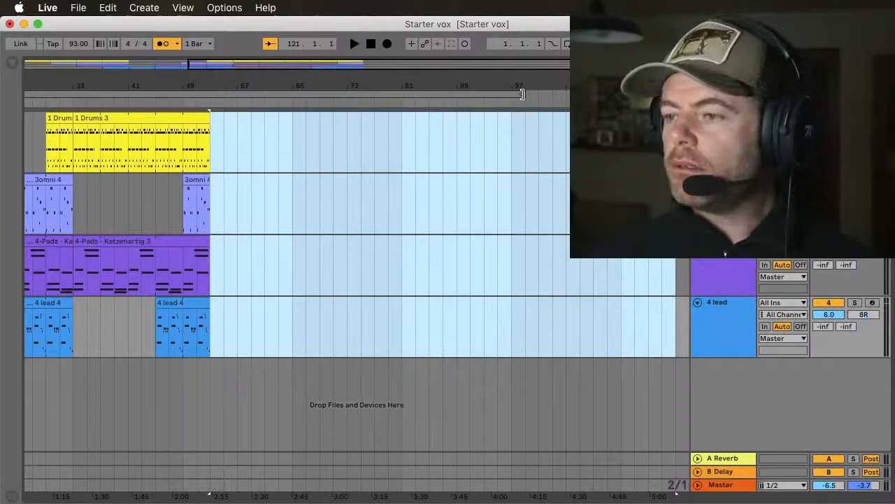
- Shorten the arrangement loop so it ends at bar 55, and select the loop range from bar 1
left_click_drag(522, 94, 224, 94)
scroll(140, 196, "left", 5)
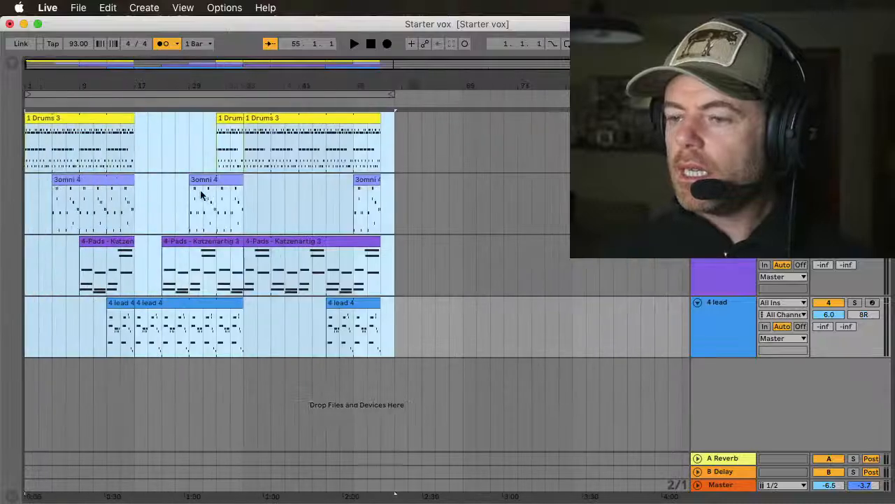
left_click(182, 93)
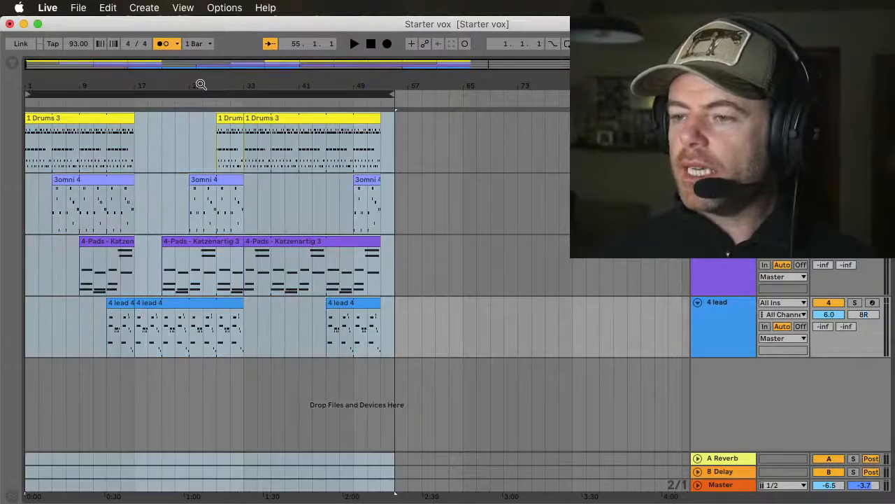